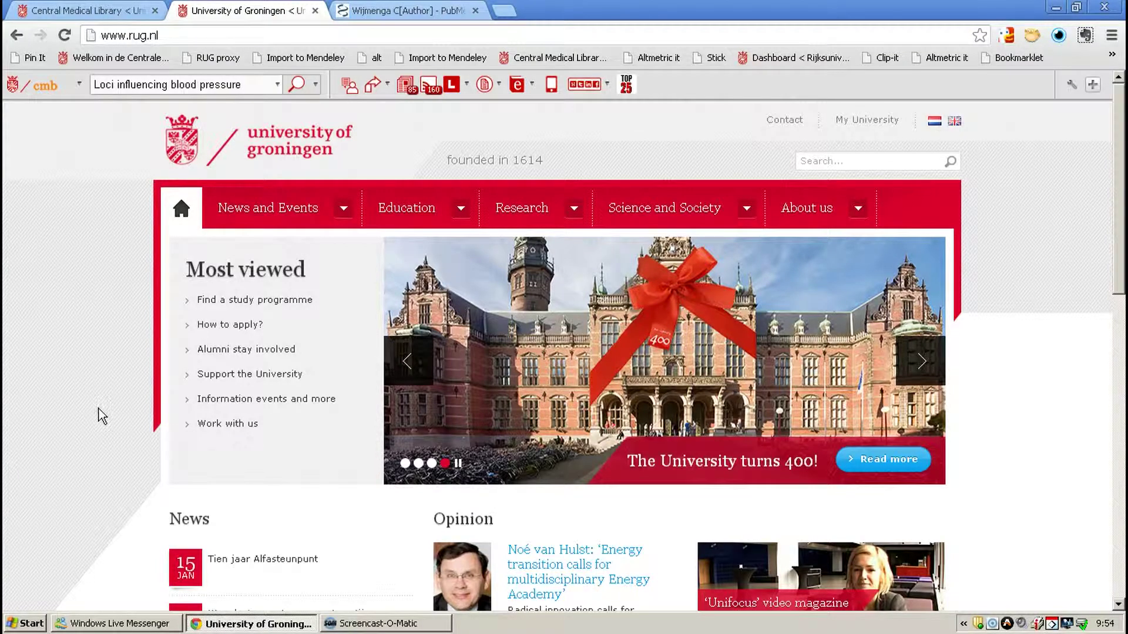
Go from the footer's Faculty of Medical Sciences link to its Central Medical Library page.
scroll(99, 408, "down", 3)
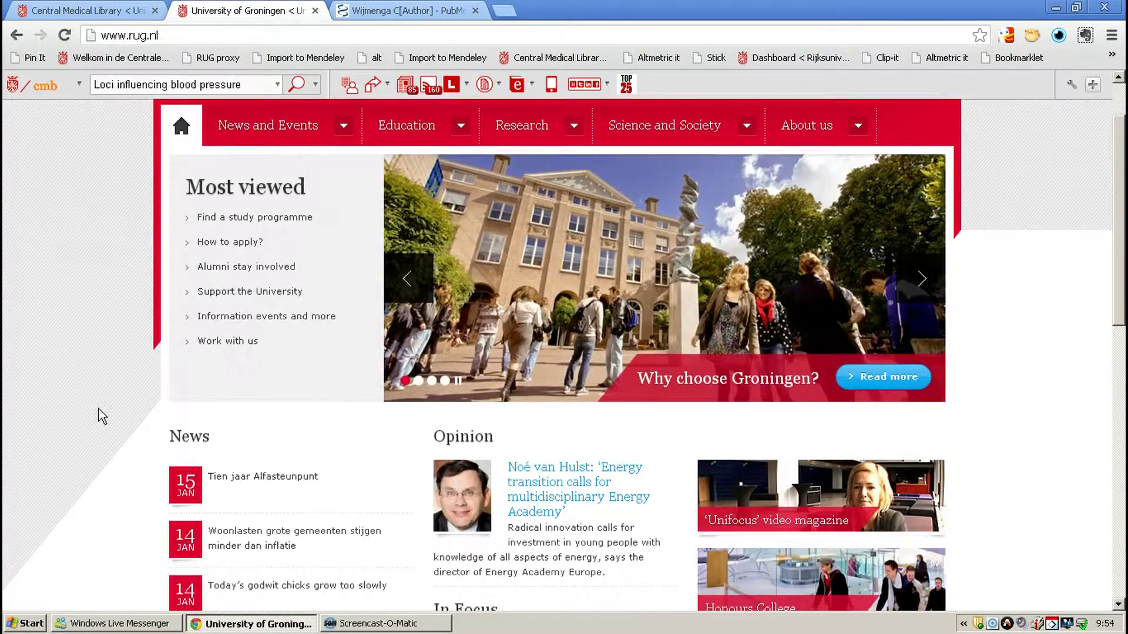
scroll(99, 410, "down", 7)
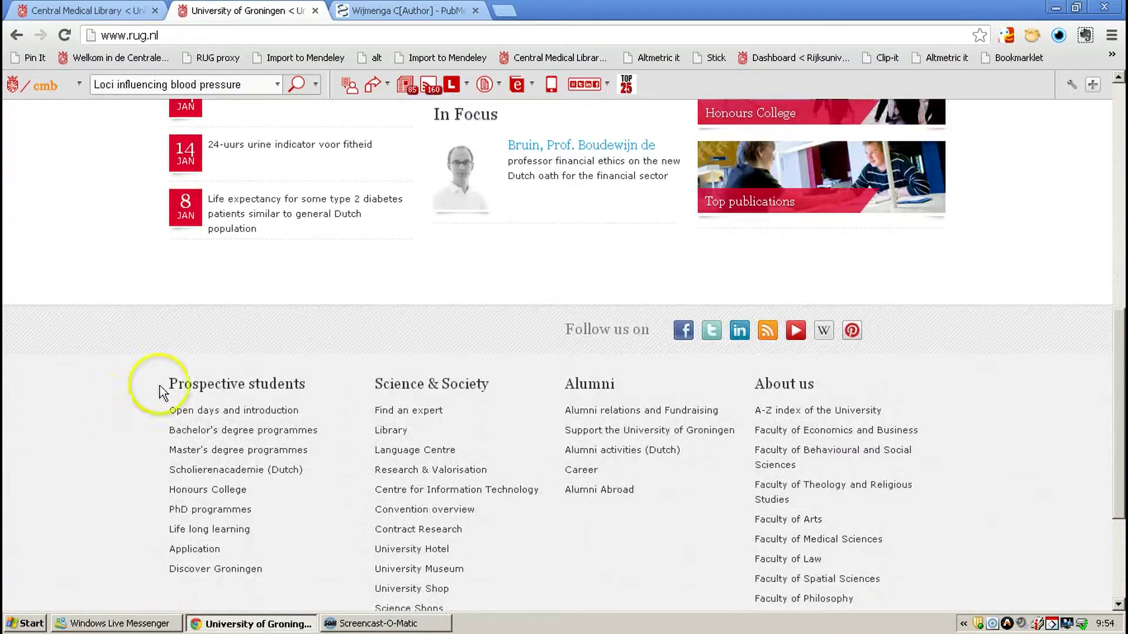
scroll(897, 548, "down", 1)
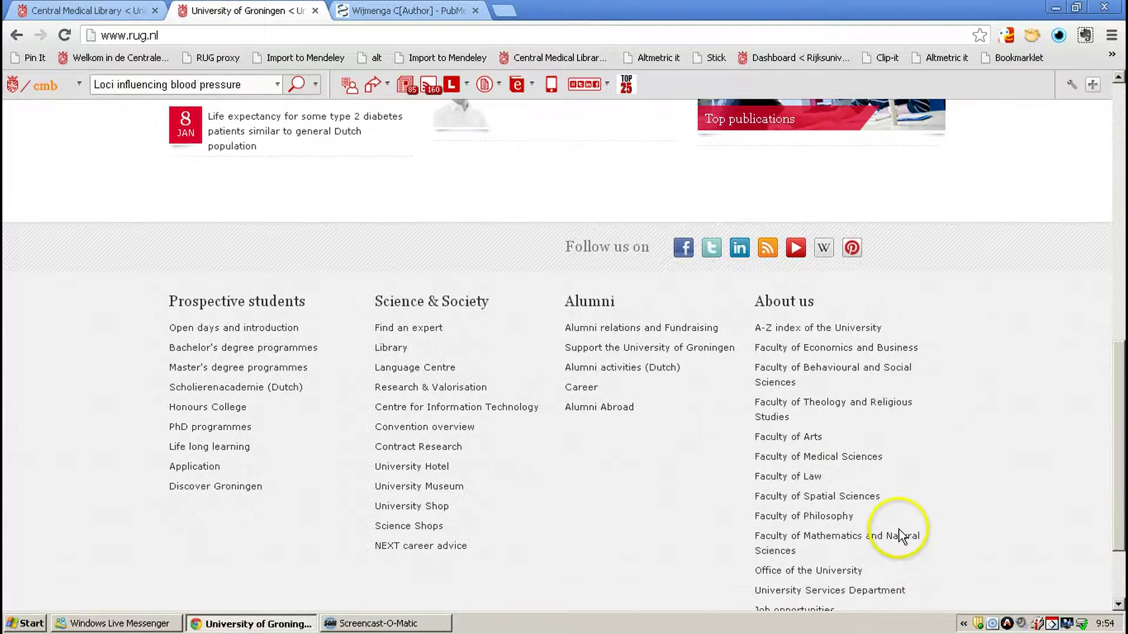
left_click(798, 464)
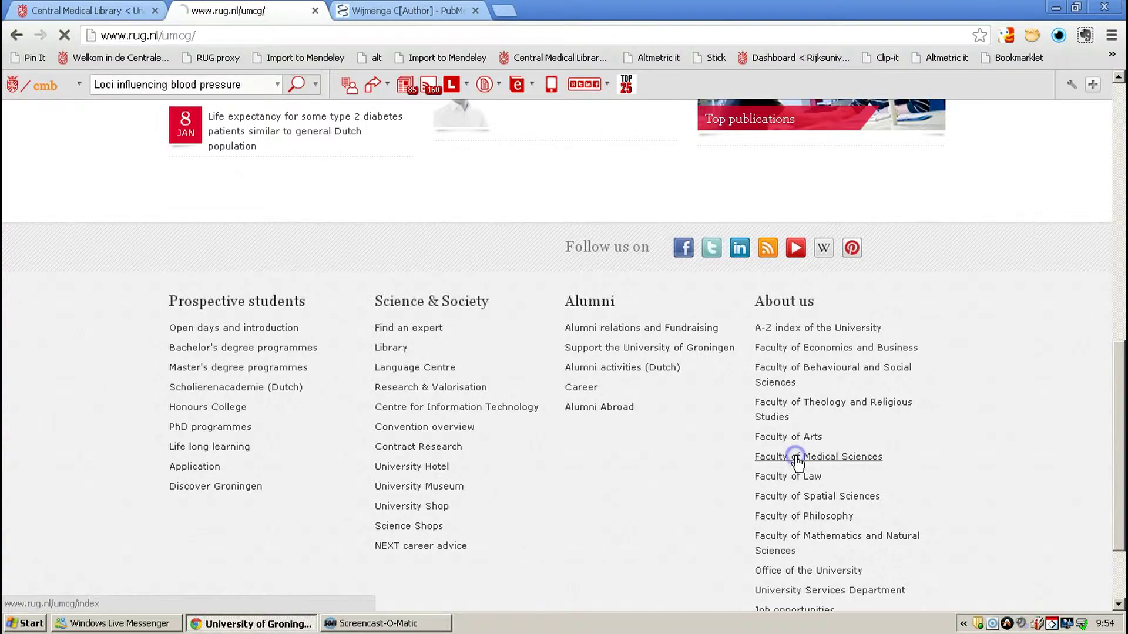
scroll(684, 461, "down", 2)
scroll(680, 467, "down", 1)
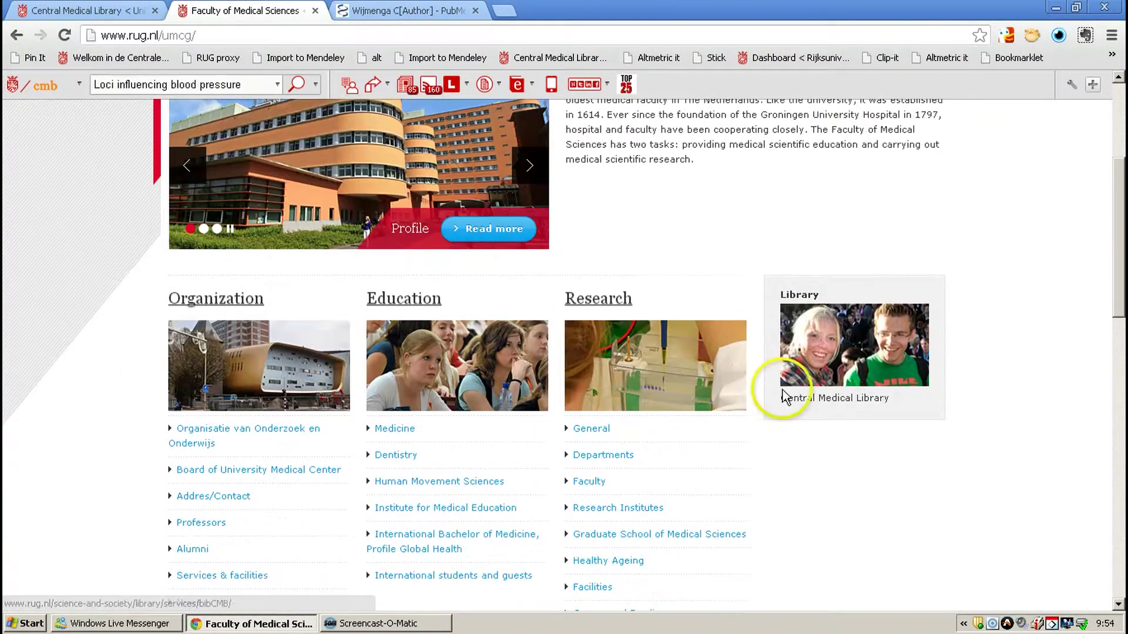
left_click(844, 361)
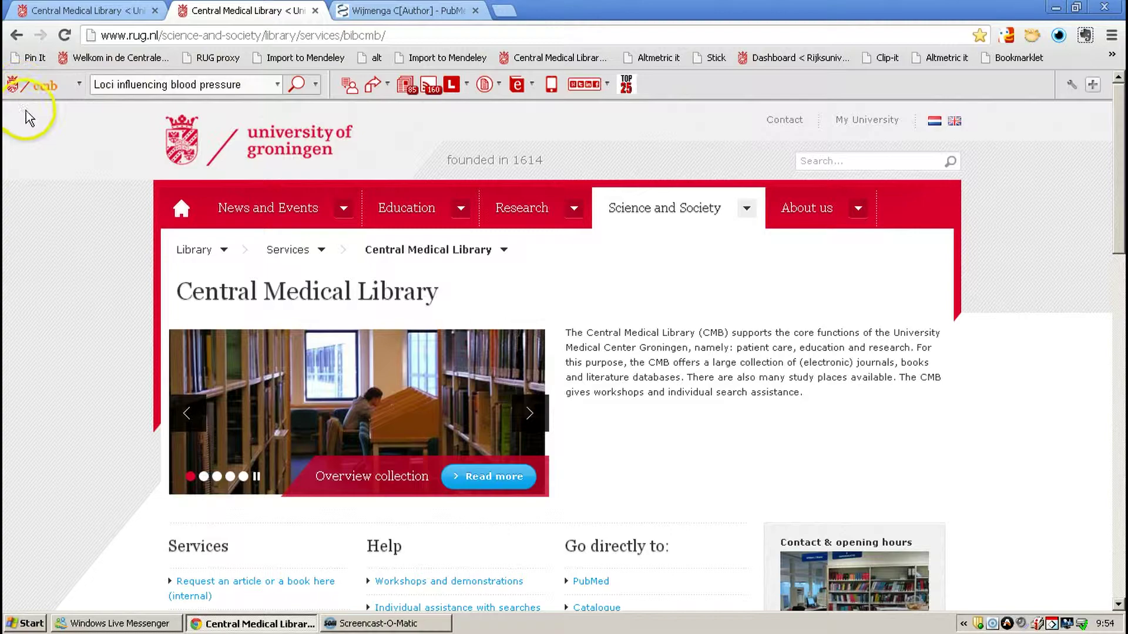
Reload the library page and launch Web of Science from its 'Go directly to' links in a new tab.
left_click(38, 84)
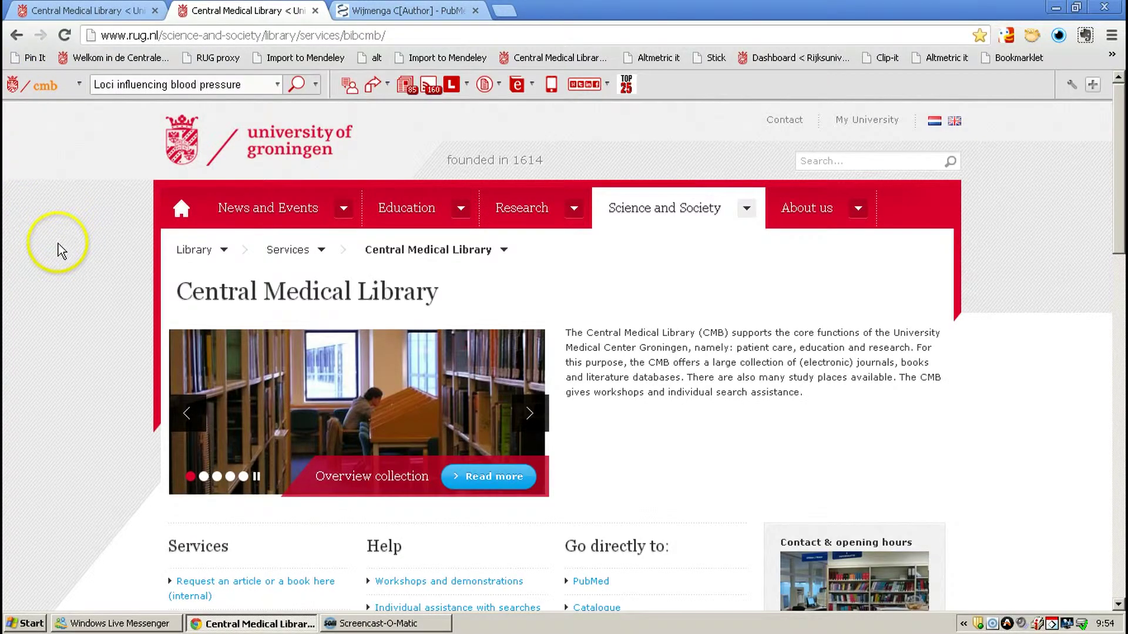
scroll(58, 245, "down", 1)
scroll(58, 244, "down", 3)
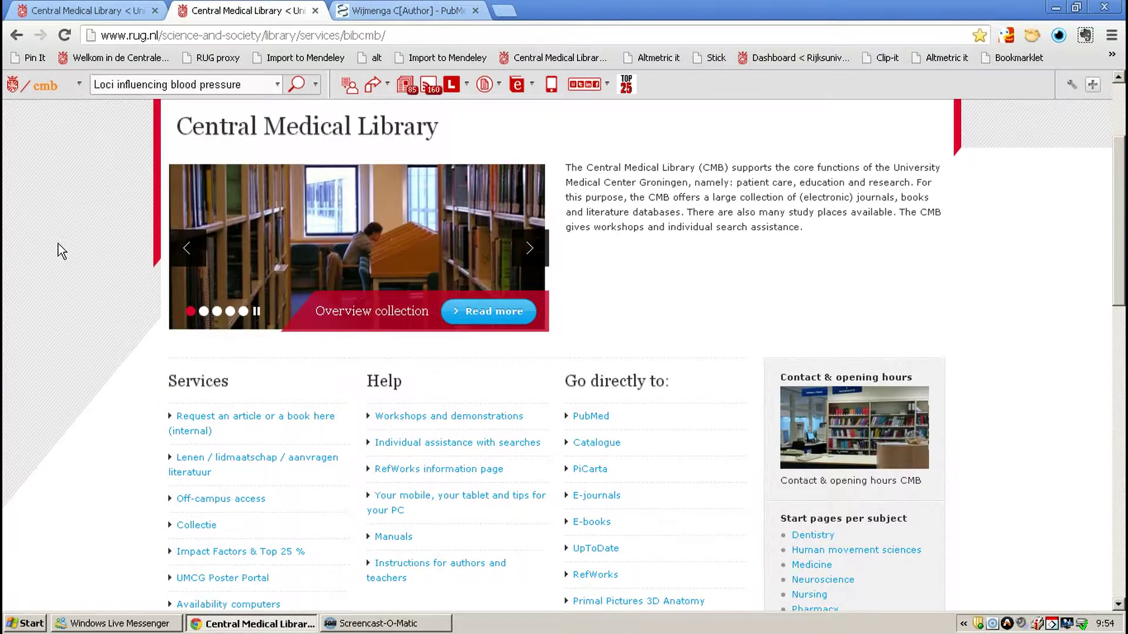
left_click(397, 202)
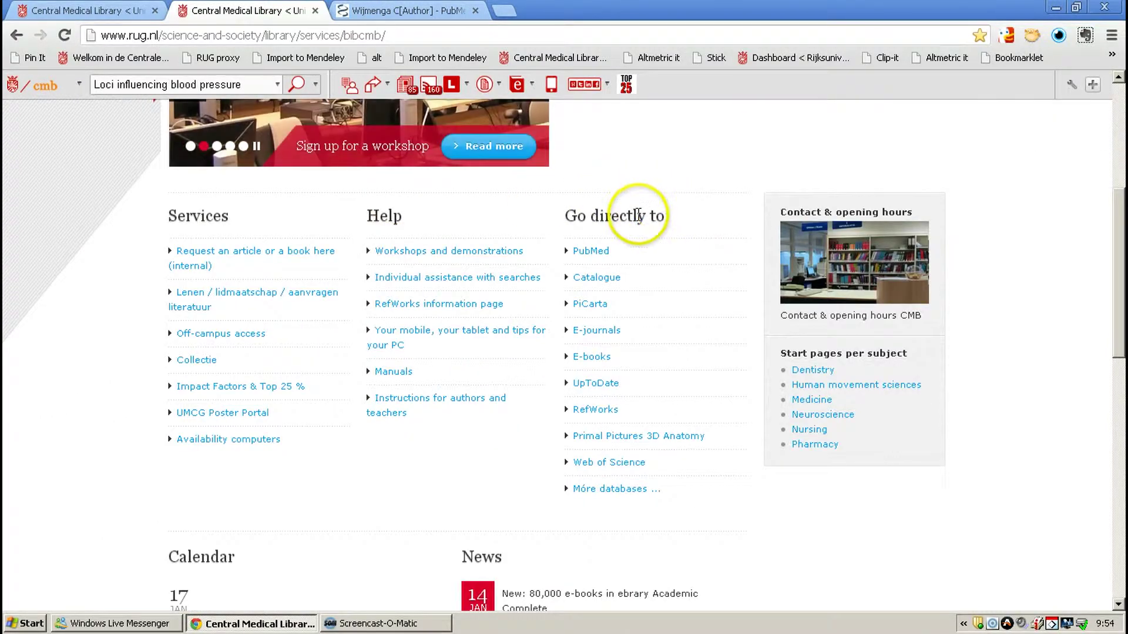
left_click(605, 463)
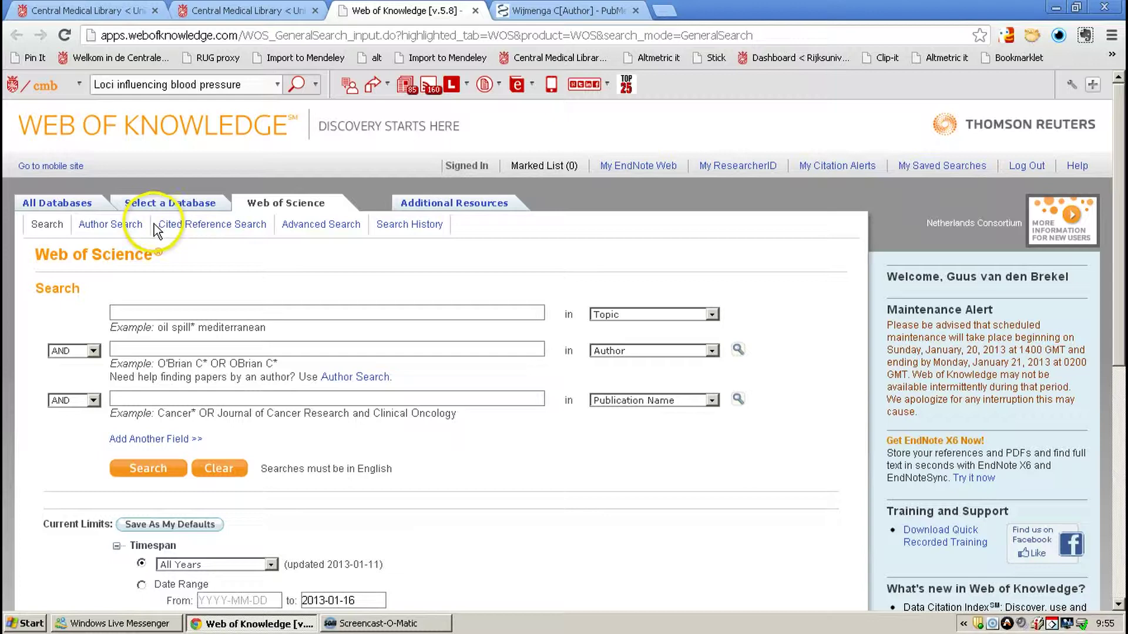
Switch to Cited Reference Search, replace the cited author with 'wijmenga c*', and confirm timespan covers all years.
left_click(215, 229)
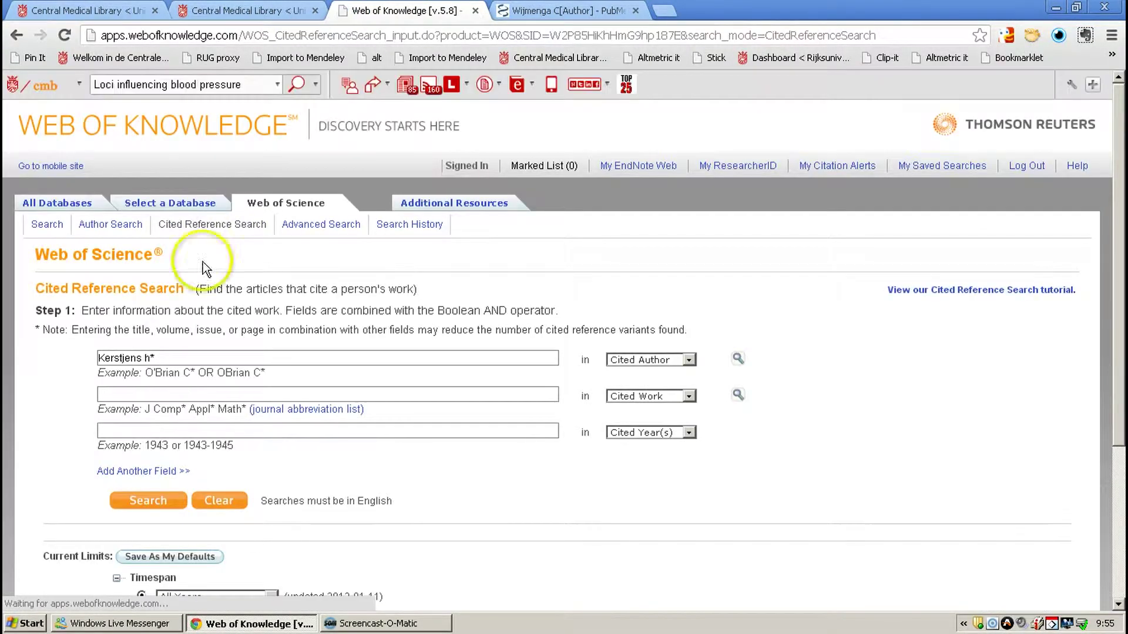
left_click_drag(156, 358, 64, 359)
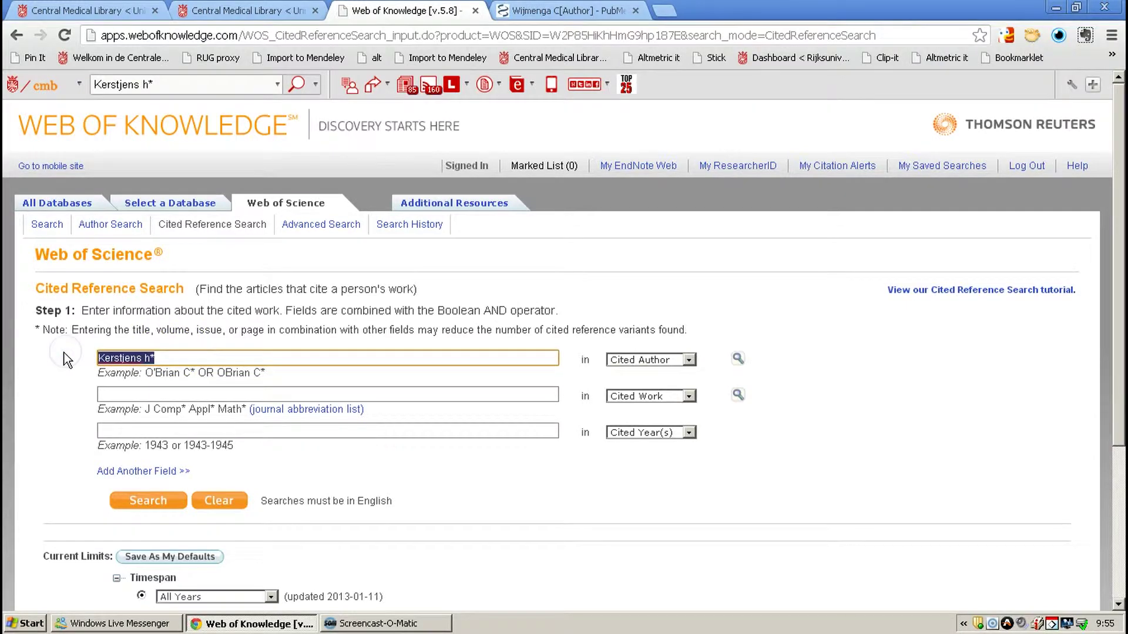
type("wijmen")
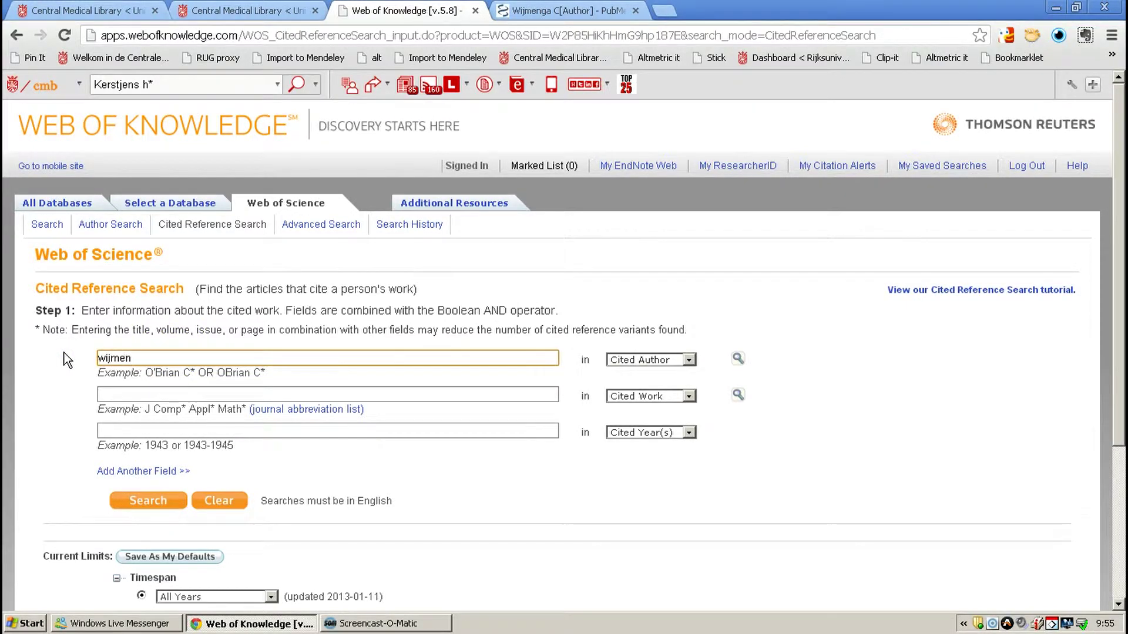
type("ga c*")
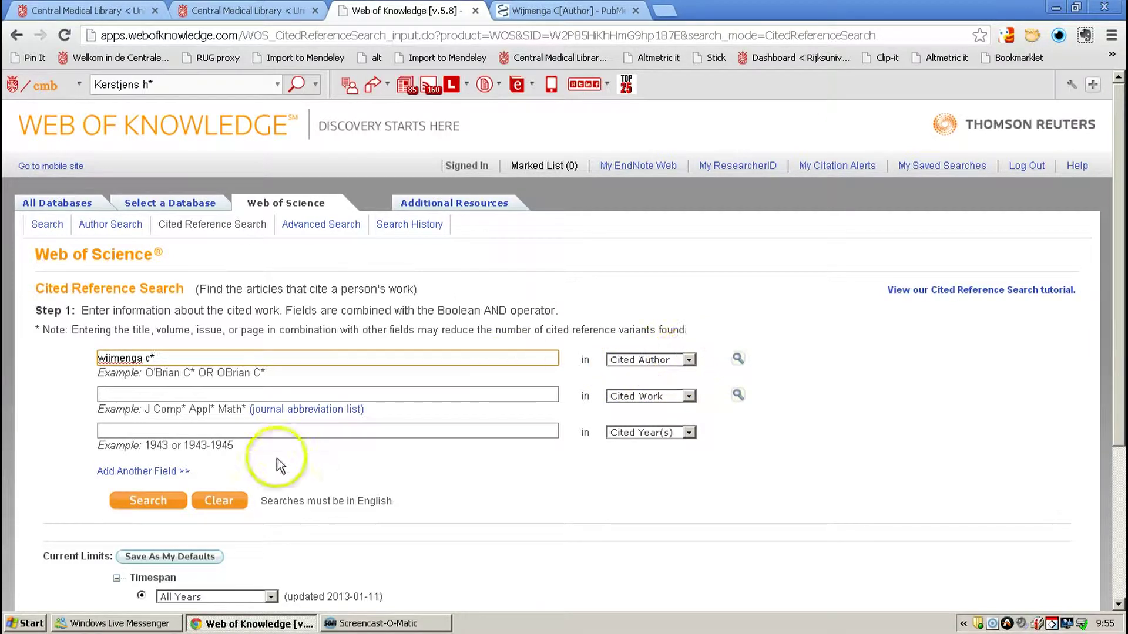
scroll(277, 458, "down", 3)
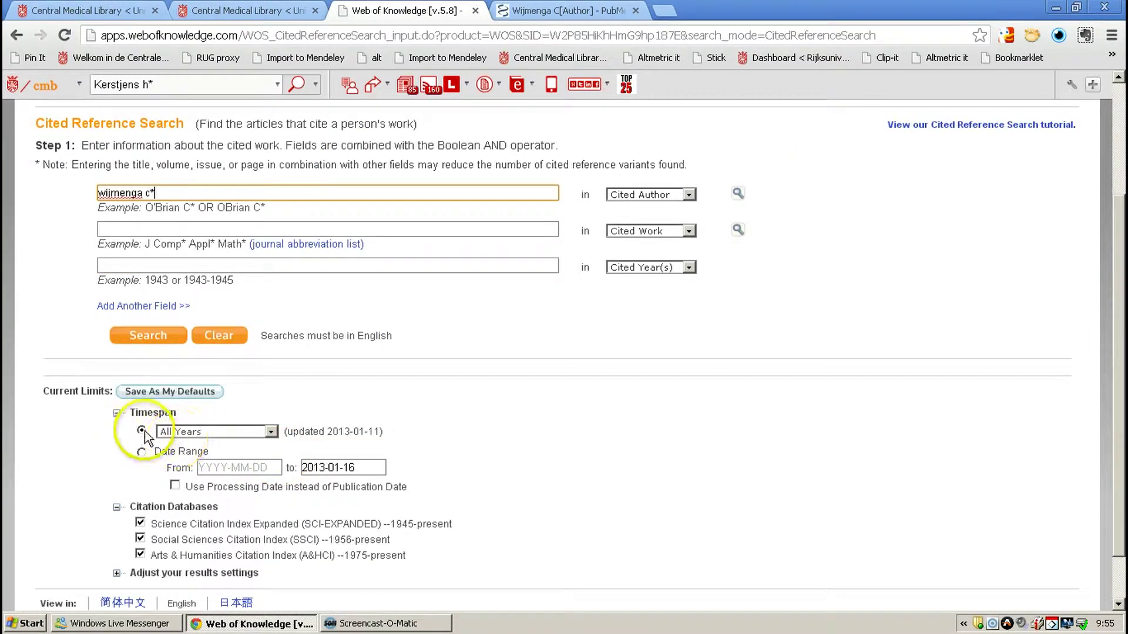
scroll(111, 439, "down", 1)
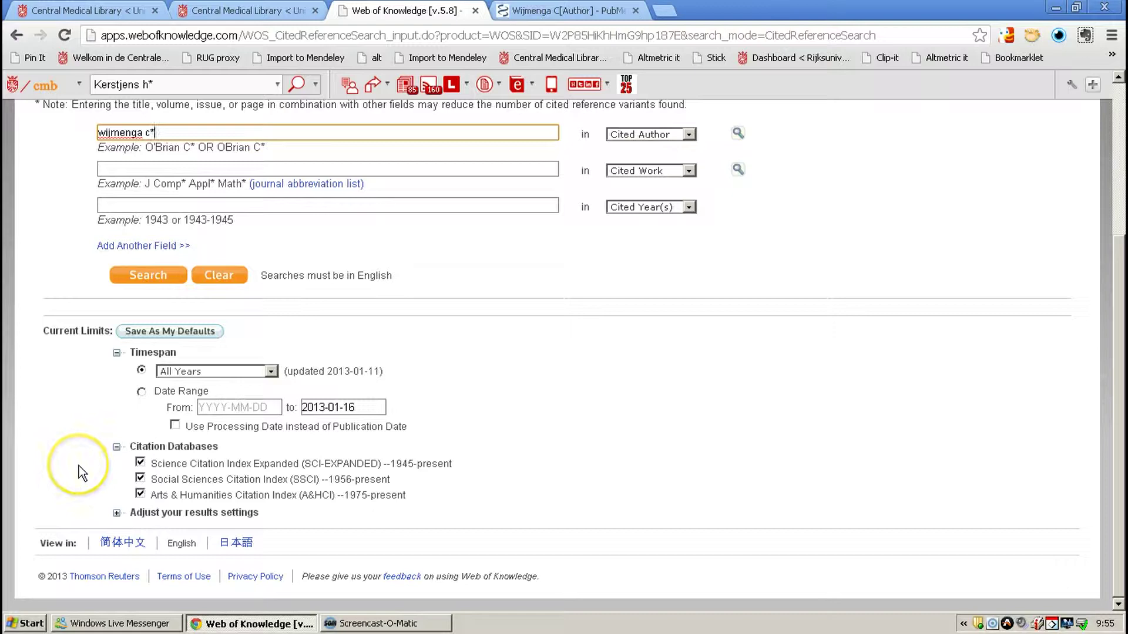
scroll(79, 466, "up", 2)
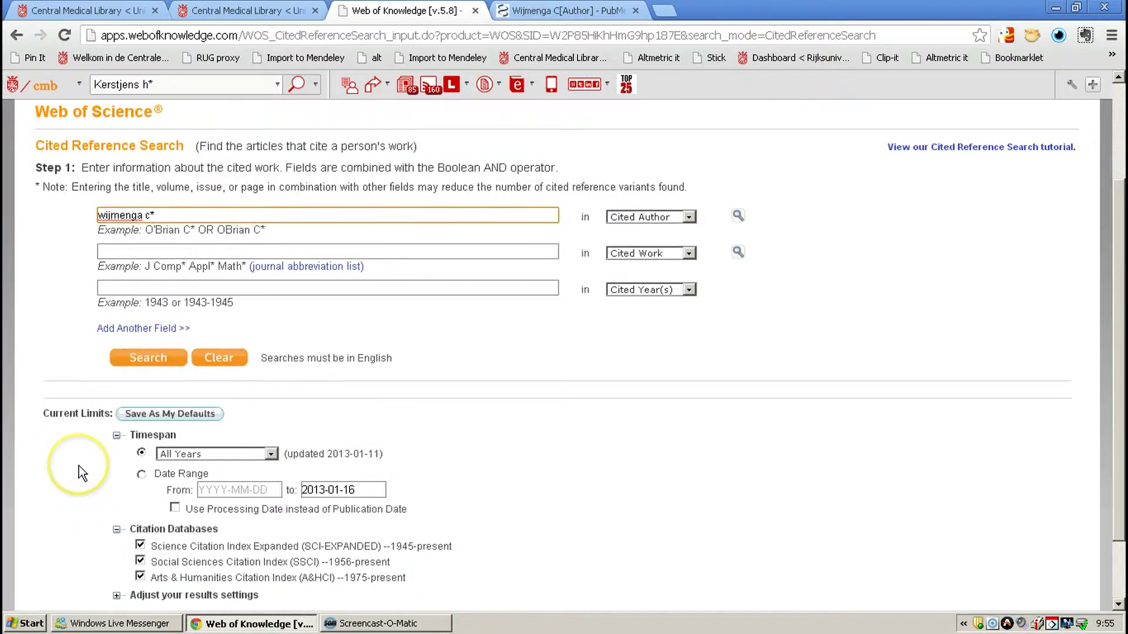
Run the cited reference search for wijmenga c* and review the listed cited references.
left_click(149, 361)
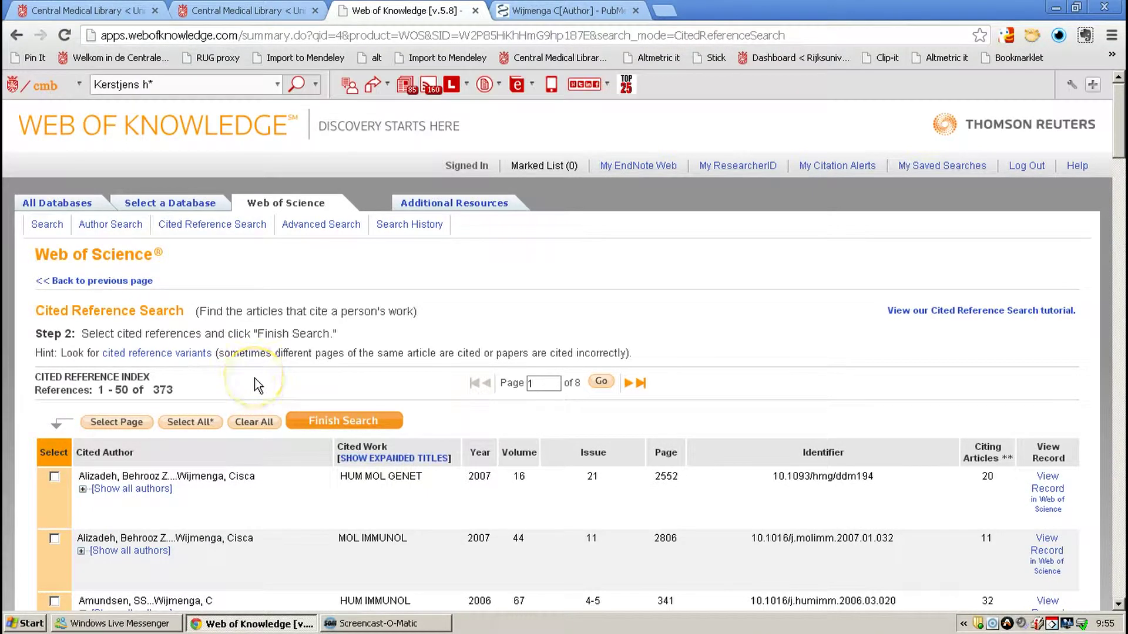
scroll(255, 378, "down", 1)
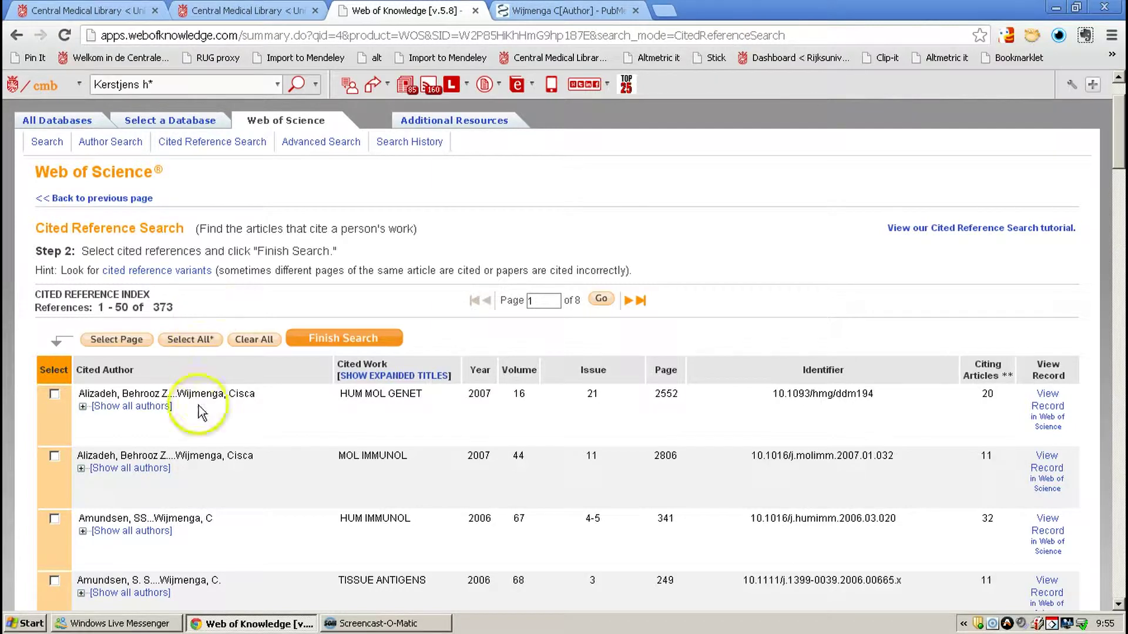
scroll(212, 473, "down", 3)
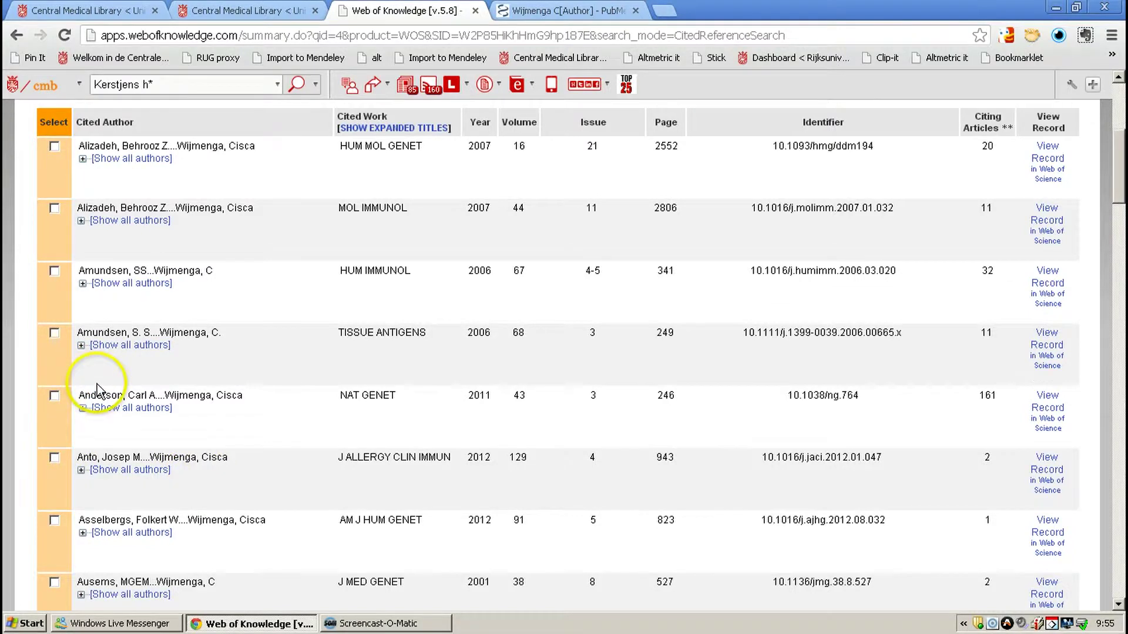
scroll(97, 390, "up", 2)
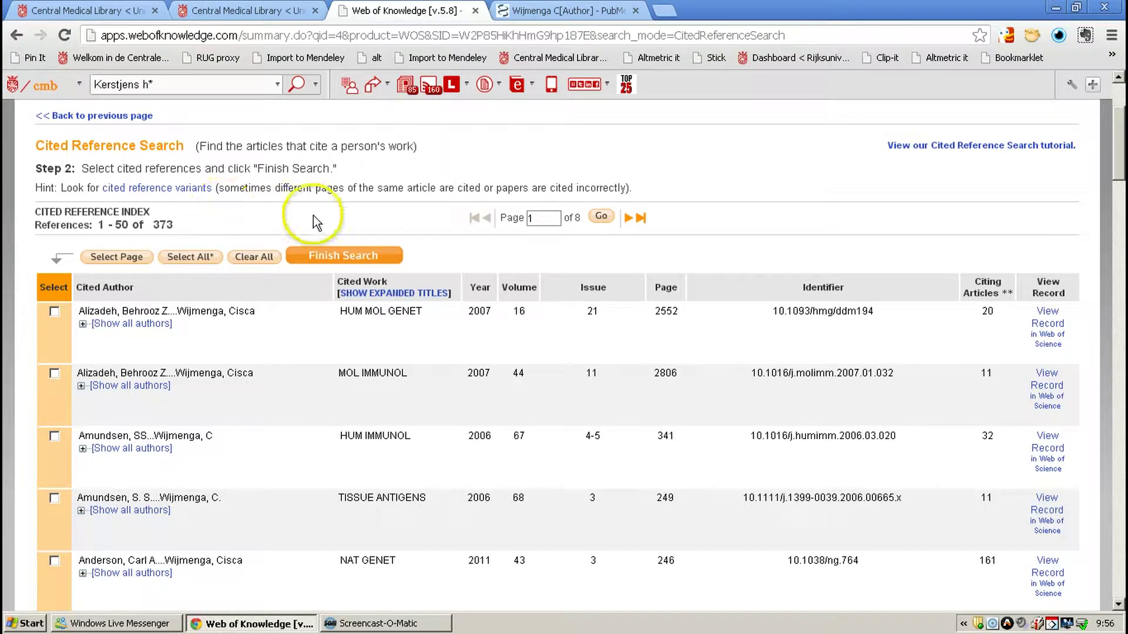
Tick all cited references with Select All* and finish the search to retrieve citing articles.
left_click(191, 258)
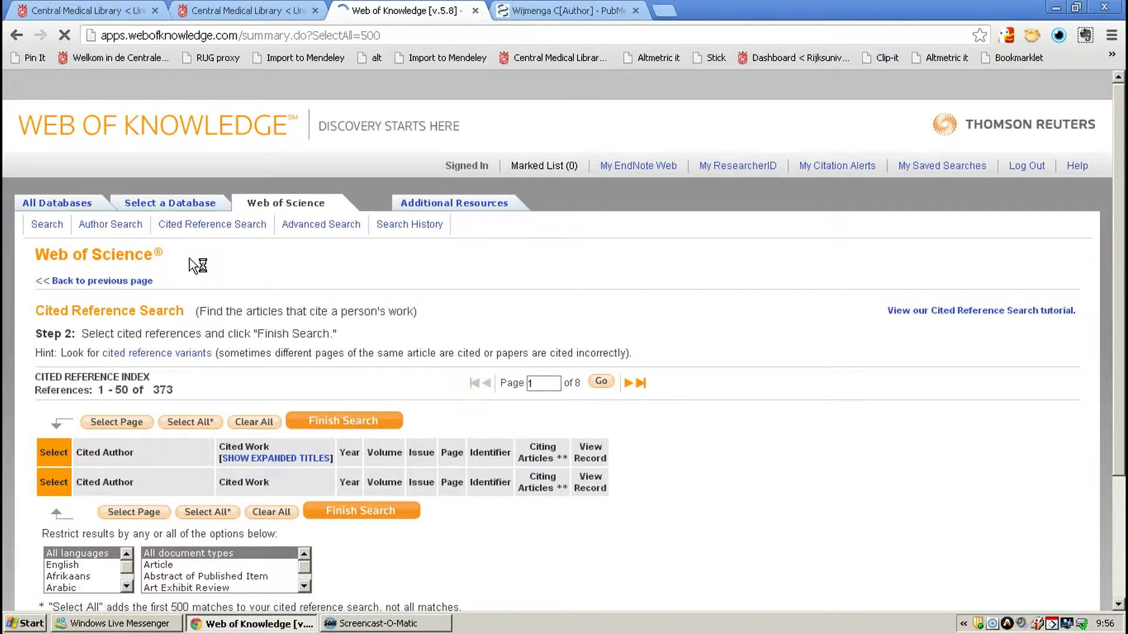
scroll(189, 259, "down", 3)
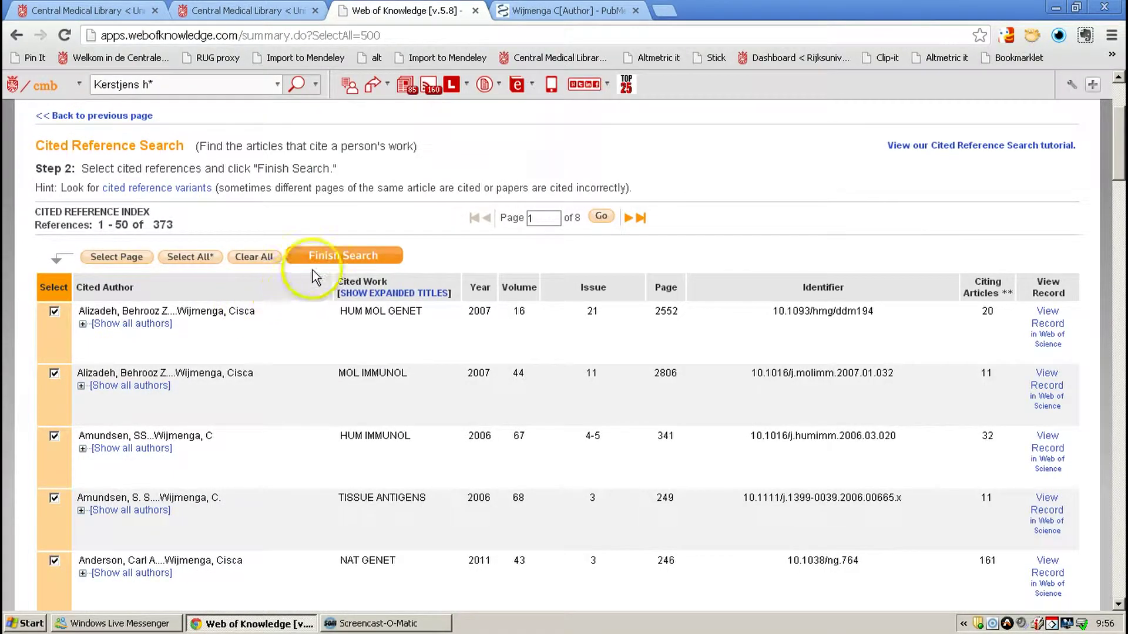
left_click(340, 259)
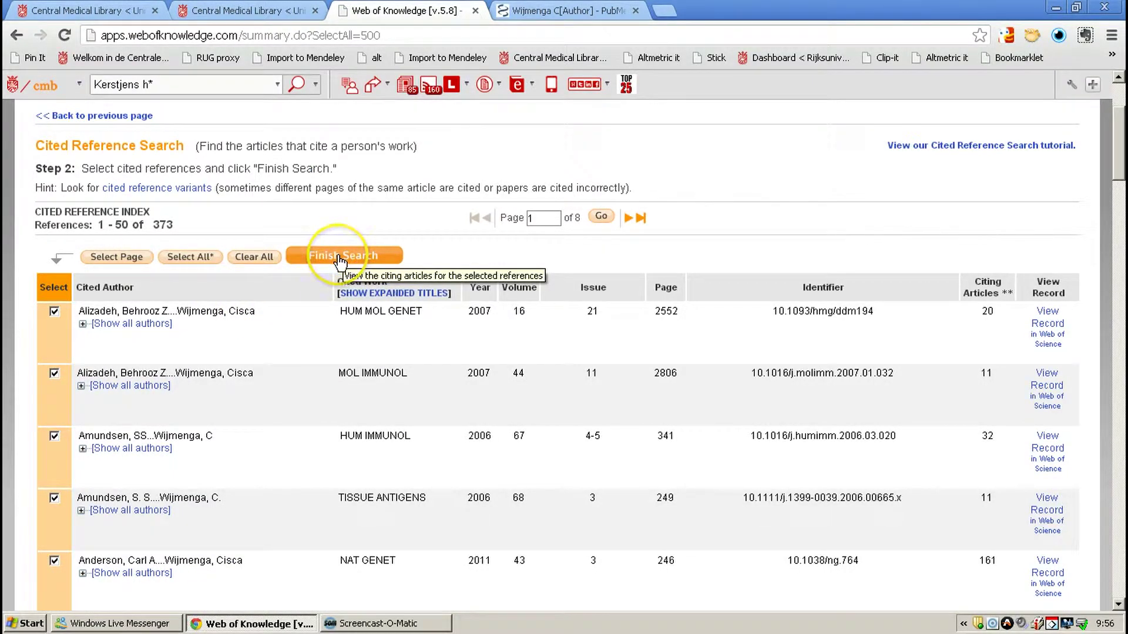
left_click(340, 258)
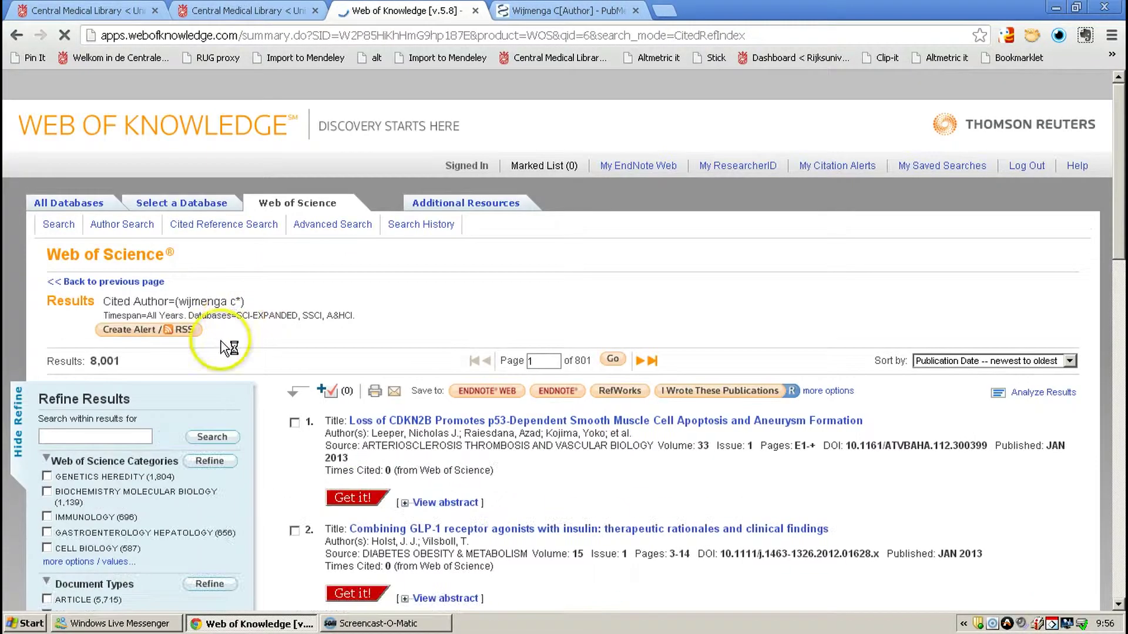
Start a Create Alert / RSS from the Cited Author=(wijmenga c*) results.
left_click(222, 347)
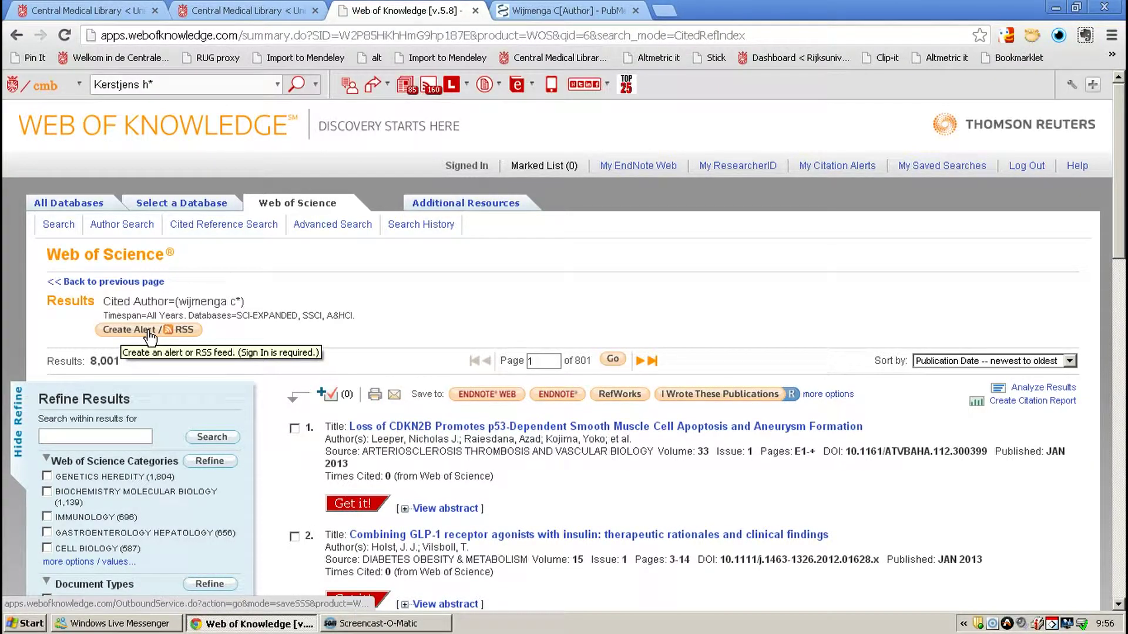
left_click(149, 331)
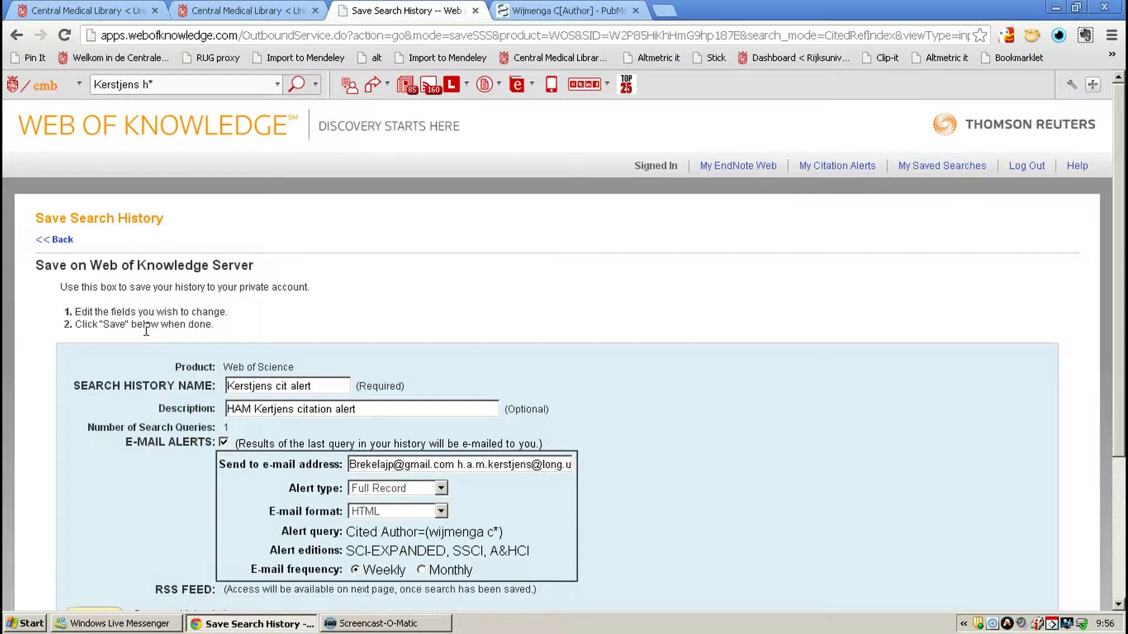
Replace the Search History Name with 'Wijmenga'.
left_click(165, 322)
left_click(316, 288)
scroll(315, 286, "down", 1)
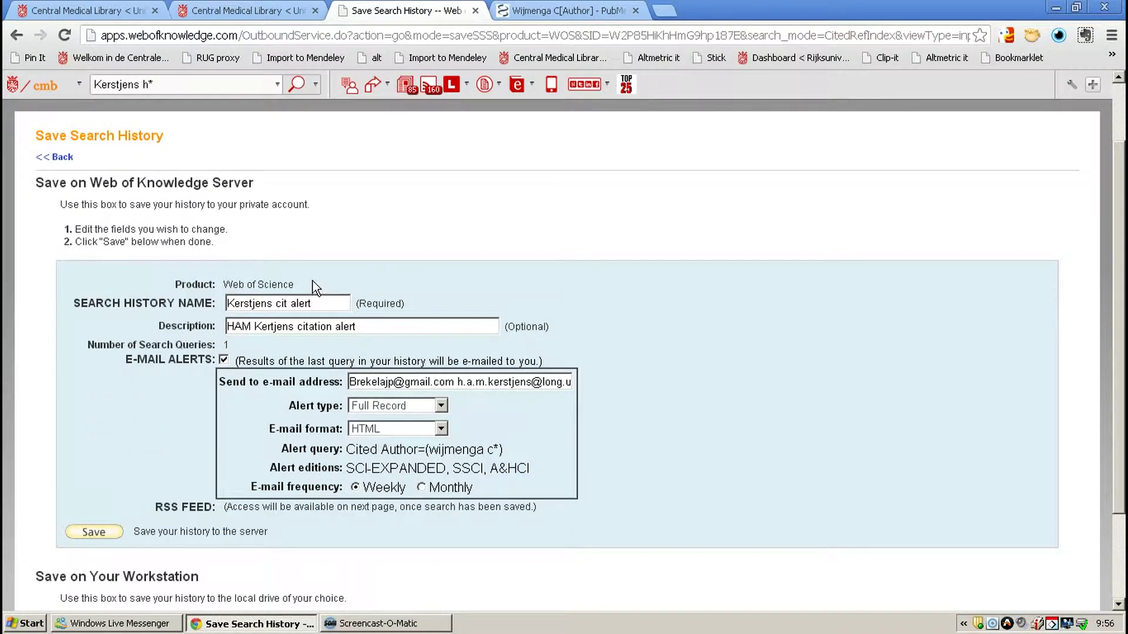
scroll(313, 281, "up", 1)
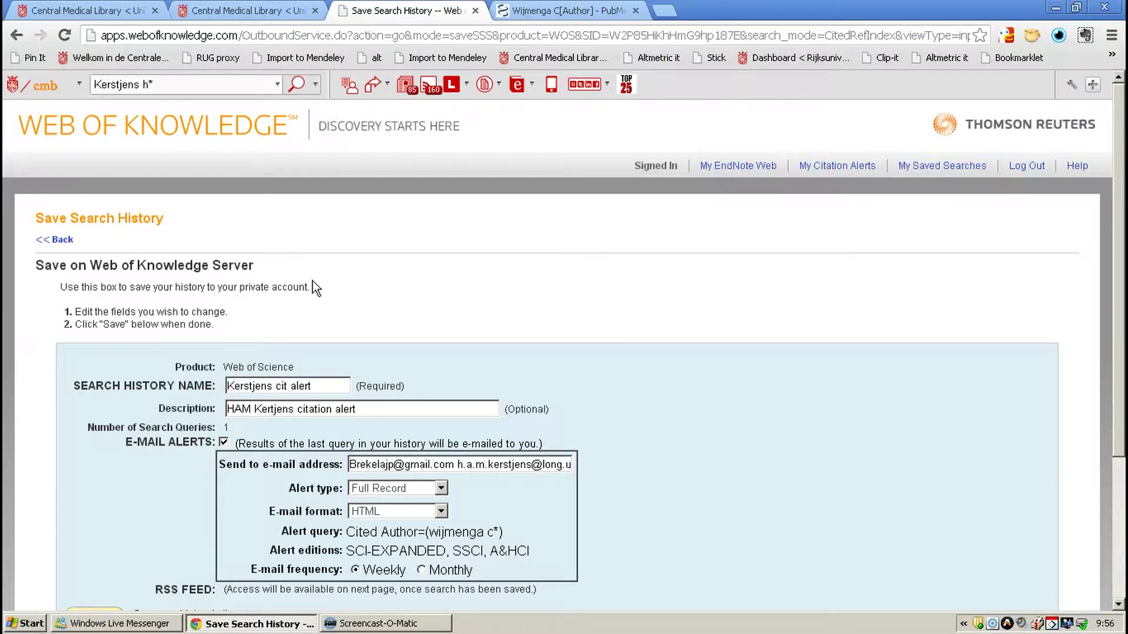
scroll(313, 281, "down", 1)
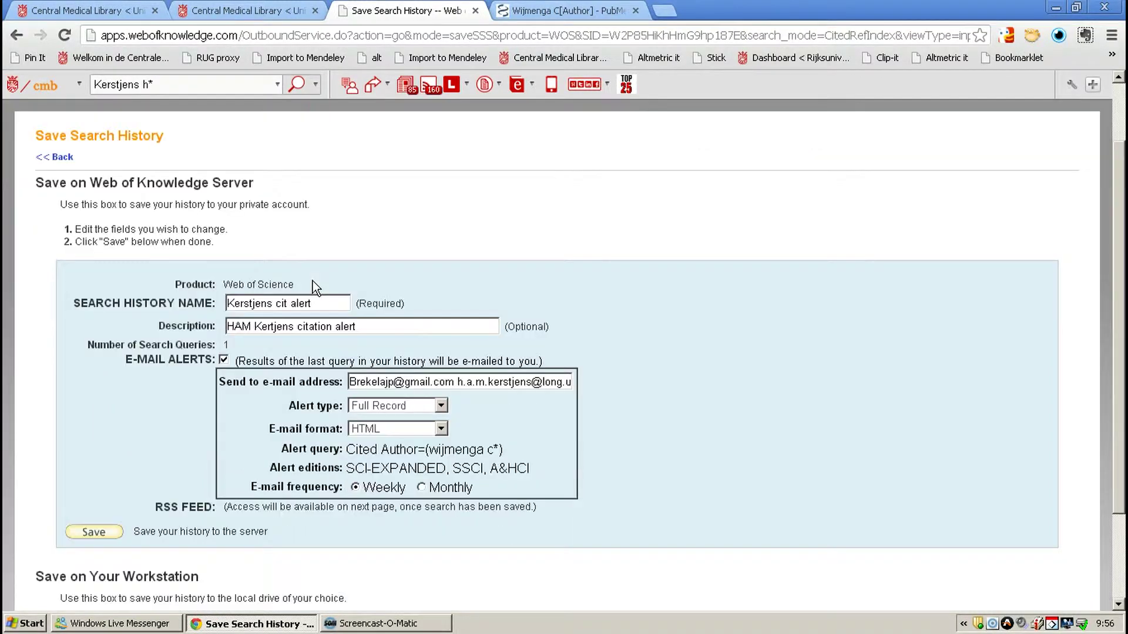
left_click(318, 304)
left_click_drag(318, 304, 194, 303)
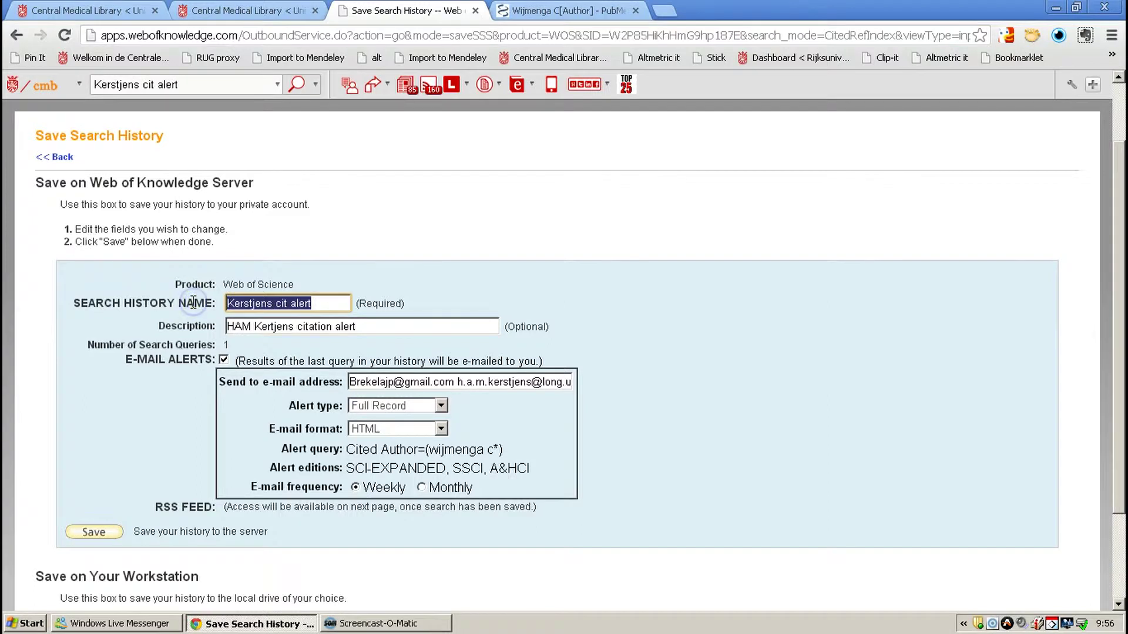
type("Wijmenga")
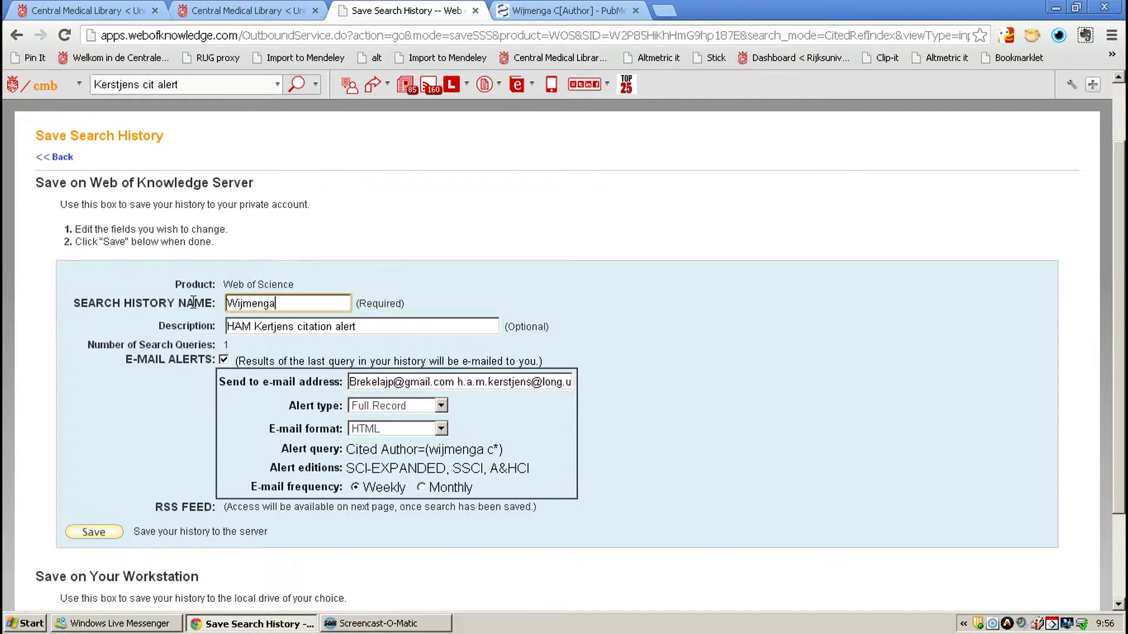
Change the description to 'Wijmenga C citation alert'.
left_click_drag(293, 327, 174, 320)
type("Wijmenge")
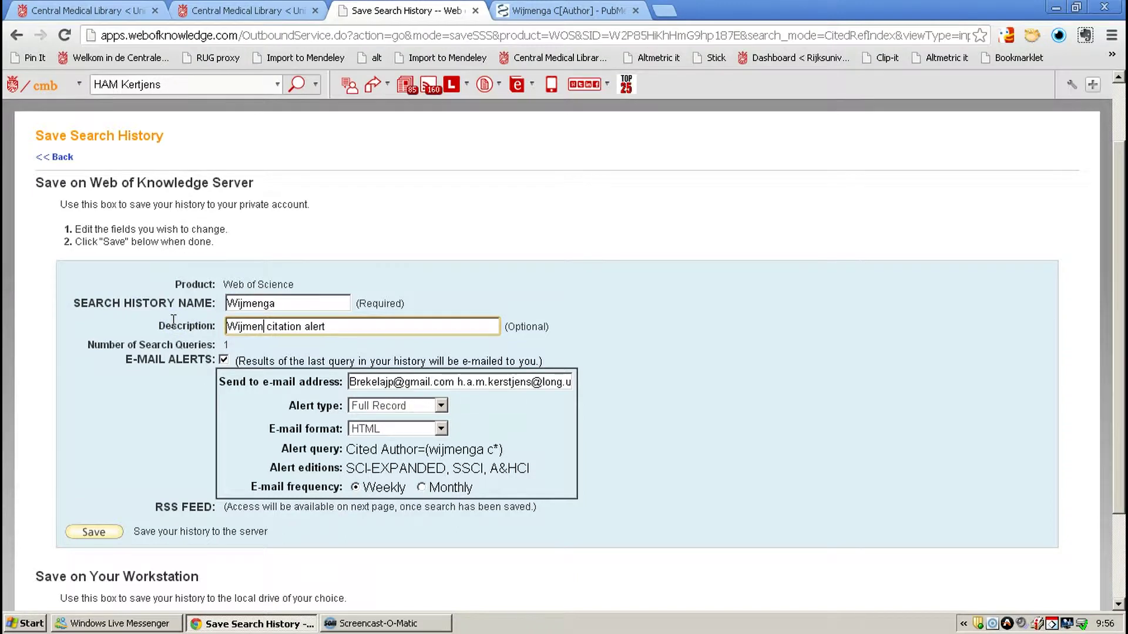
key("BackSpace")
type("a C")
left_click(139, 354)
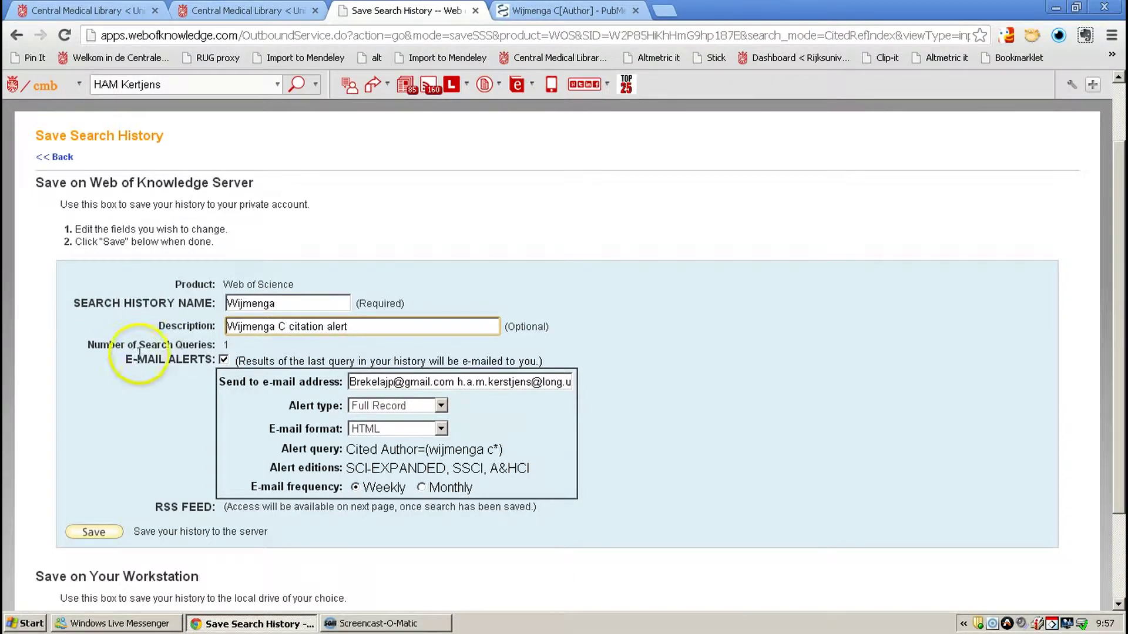
Keep e-mail alerts on, delete the second recipient address, and leave alert type as Full Record.
left_click(224, 360)
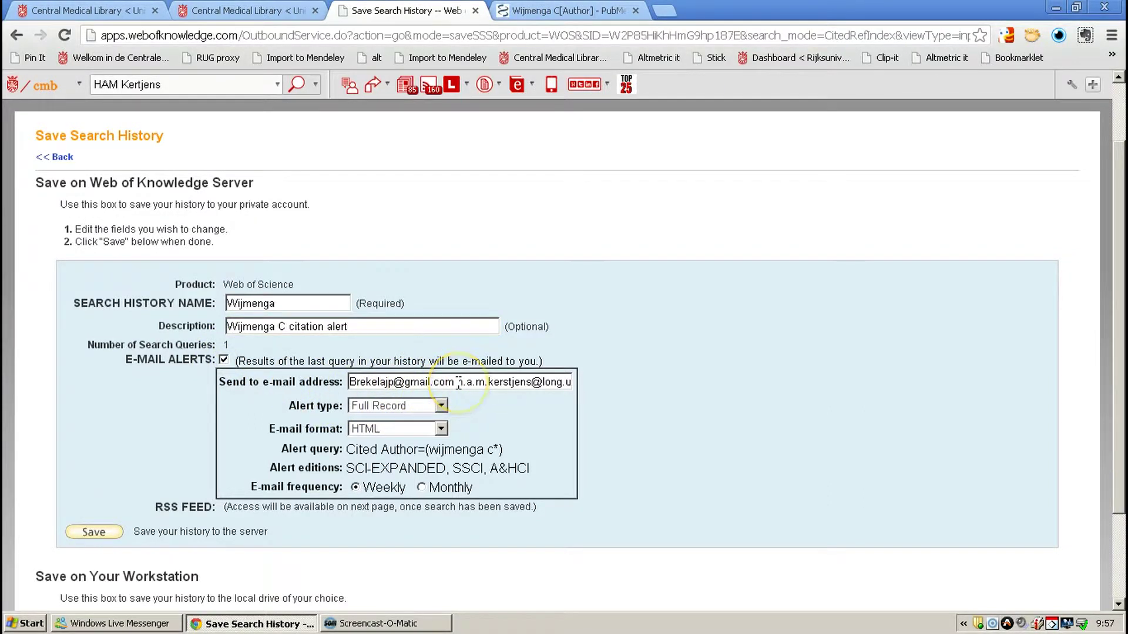
left_click_drag(459, 383, 597, 382)
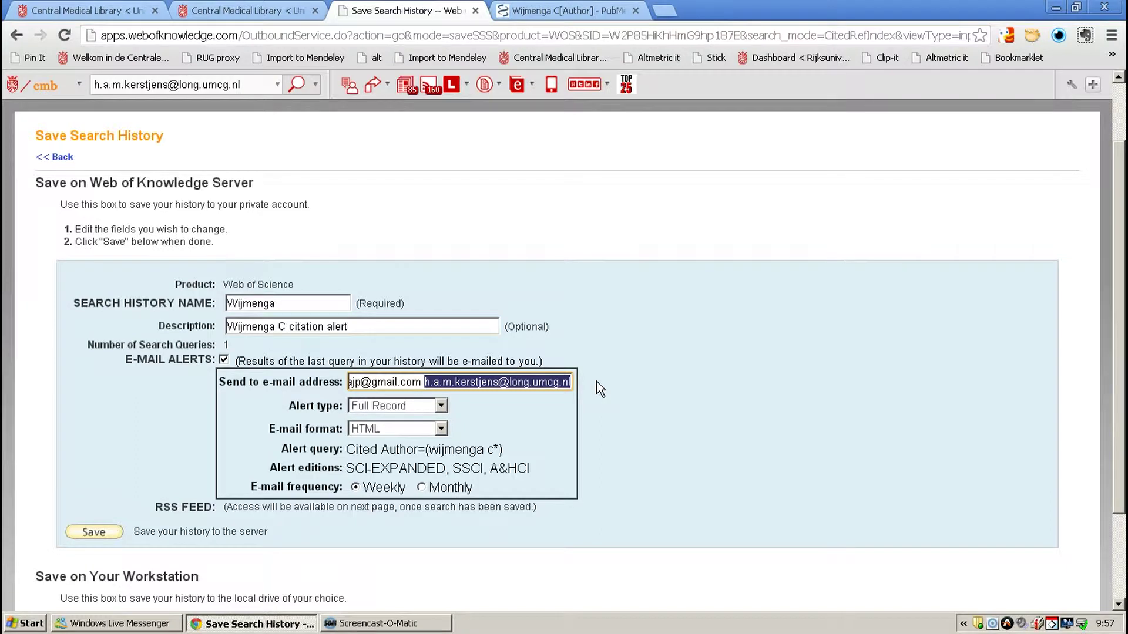
key("BackSpace")
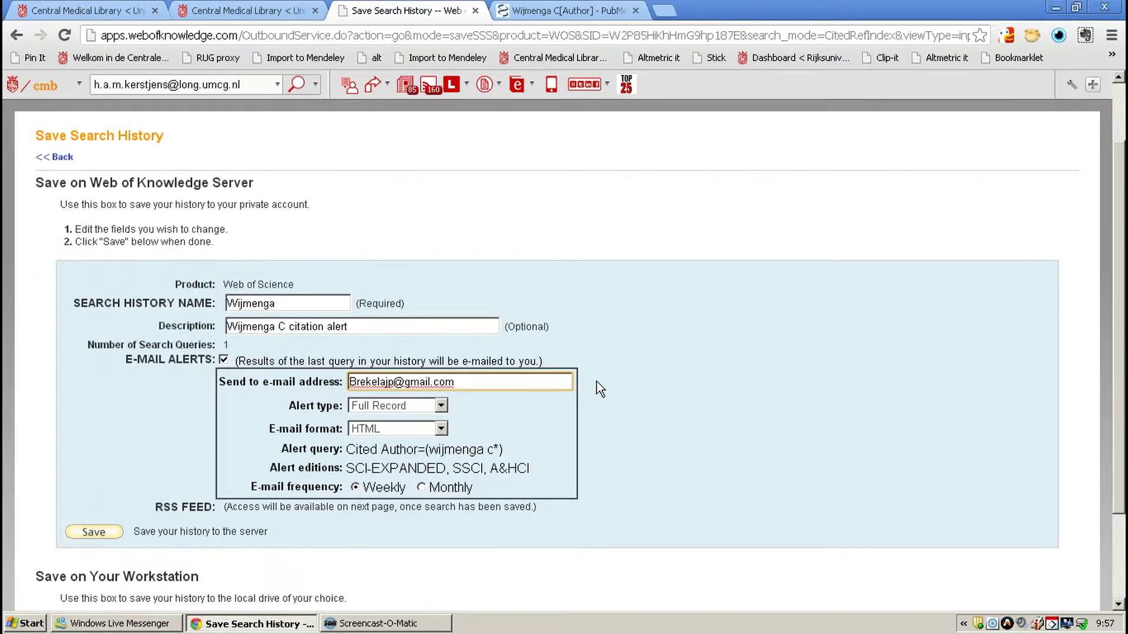
left_click(440, 406)
left_click(379, 461)
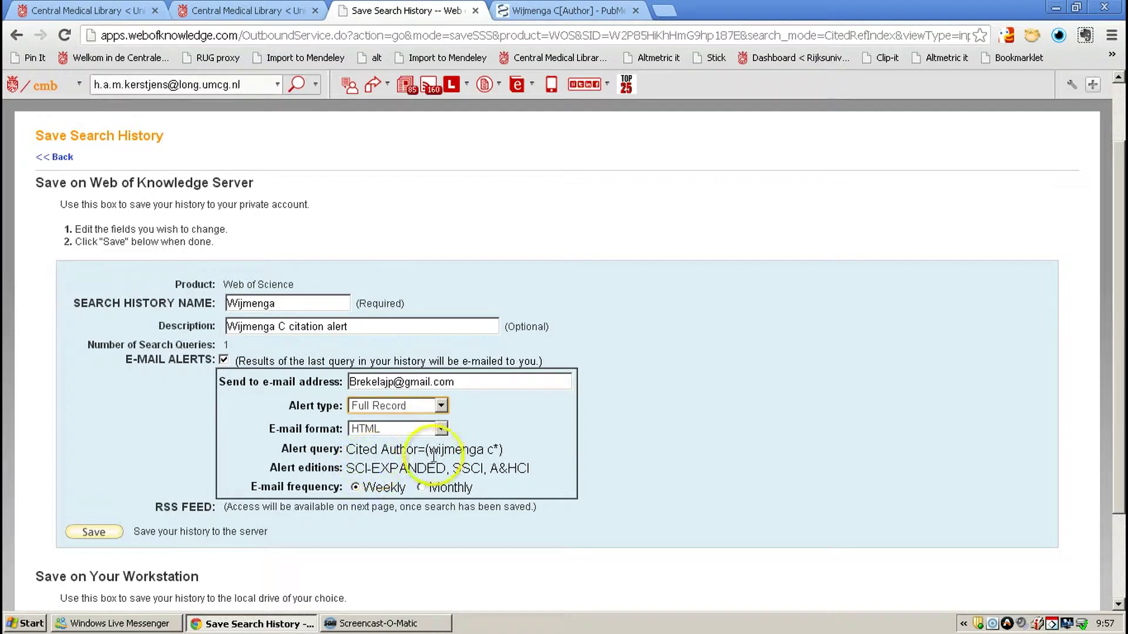
scroll(358, 491, "down", 1)
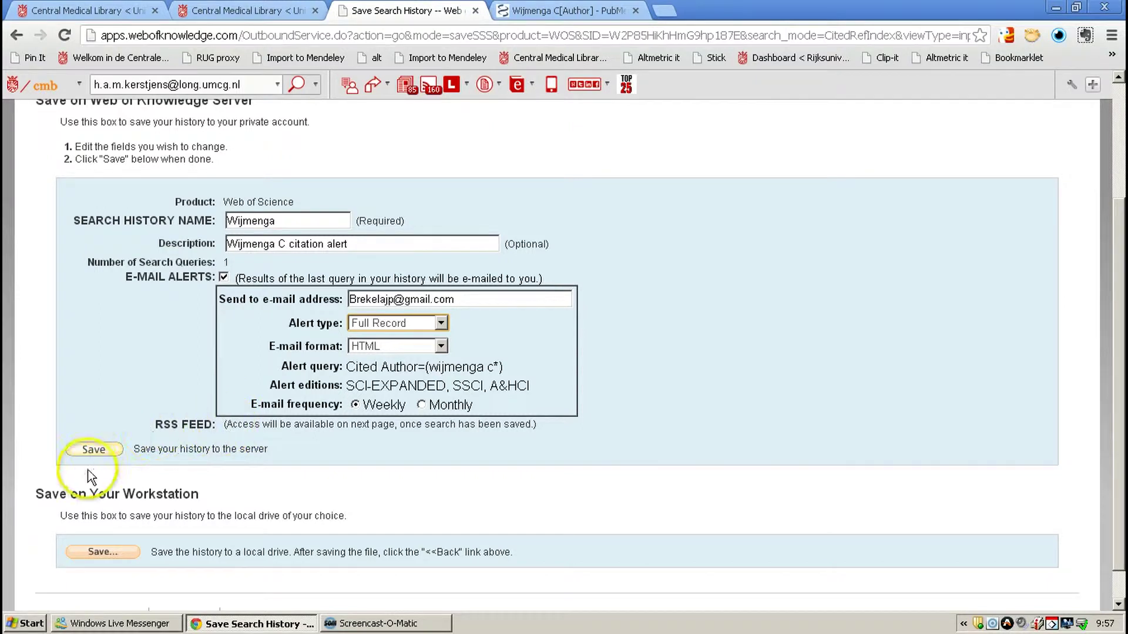
Save the weekly Wijmenga alert, review the Server Save Confirmation, and click Done to return to the 8,001 results.
left_click(91, 451)
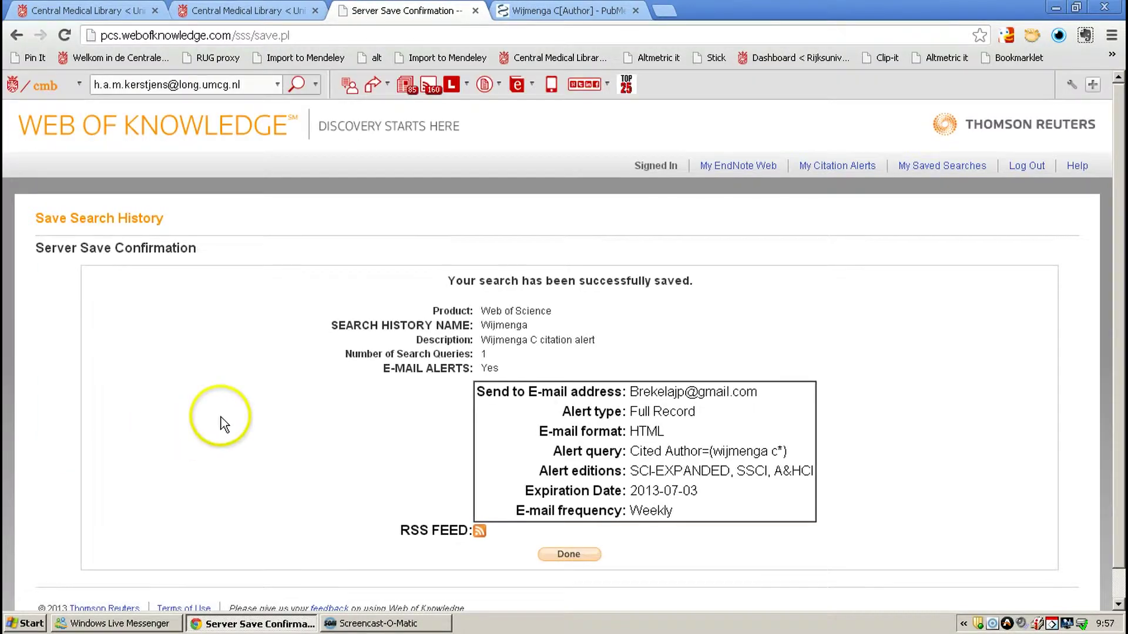
scroll(221, 417, "down", 1)
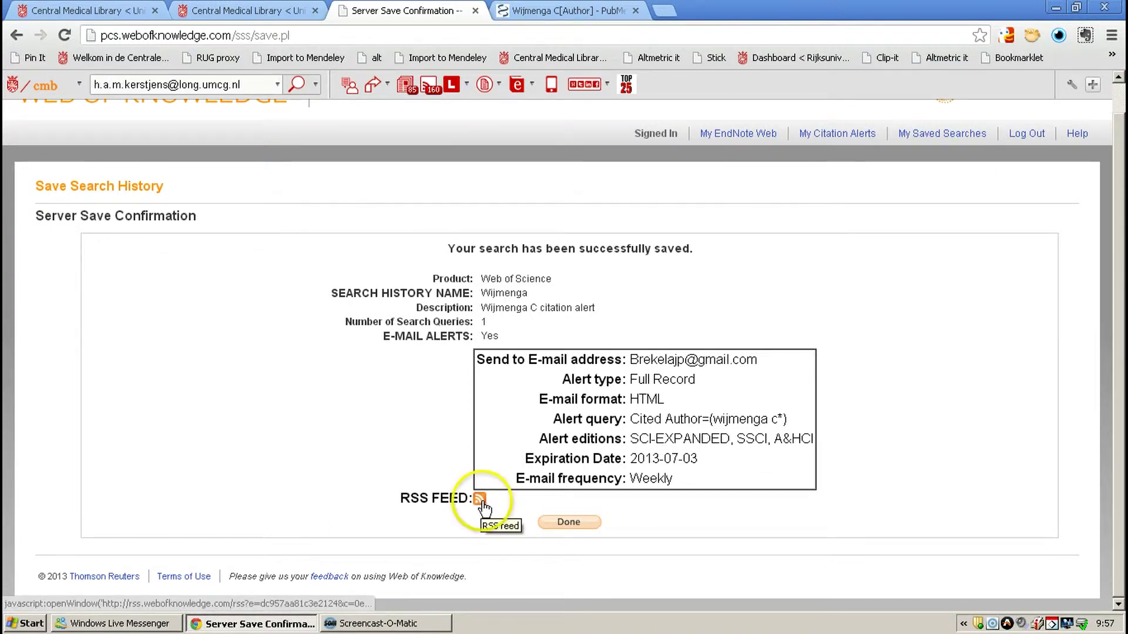
left_click(574, 523)
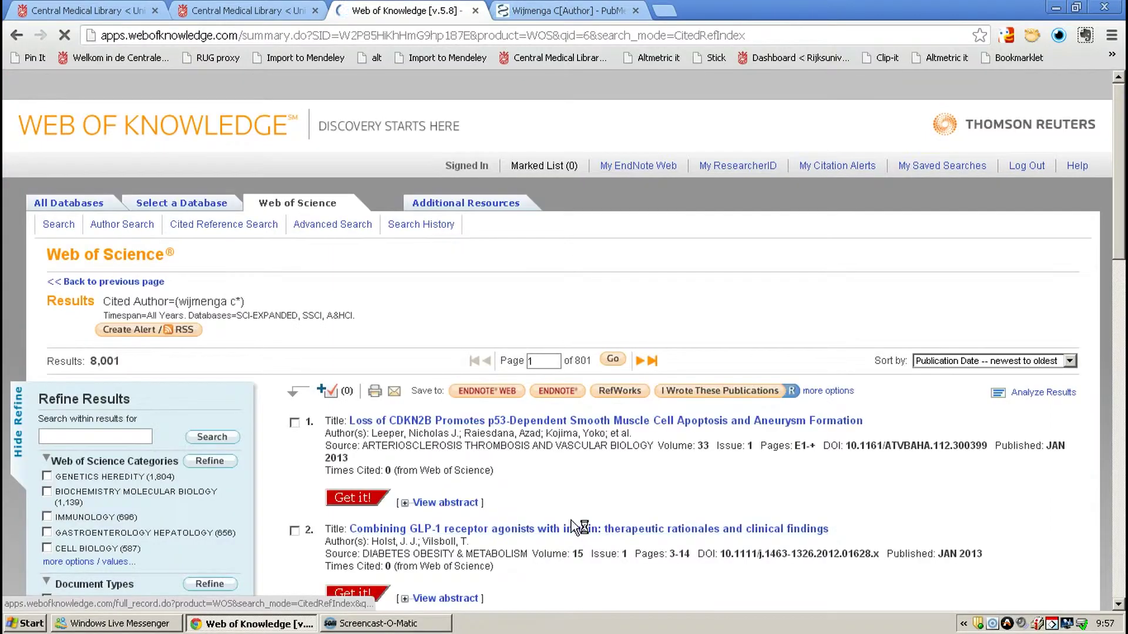
scroll(533, 486, "down", 1)
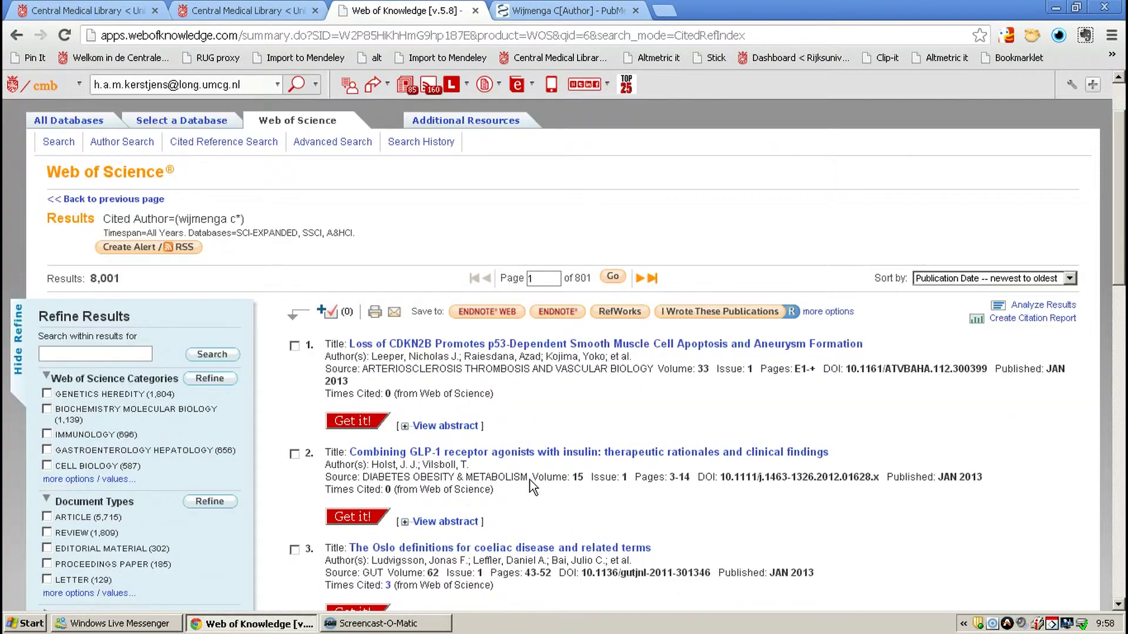